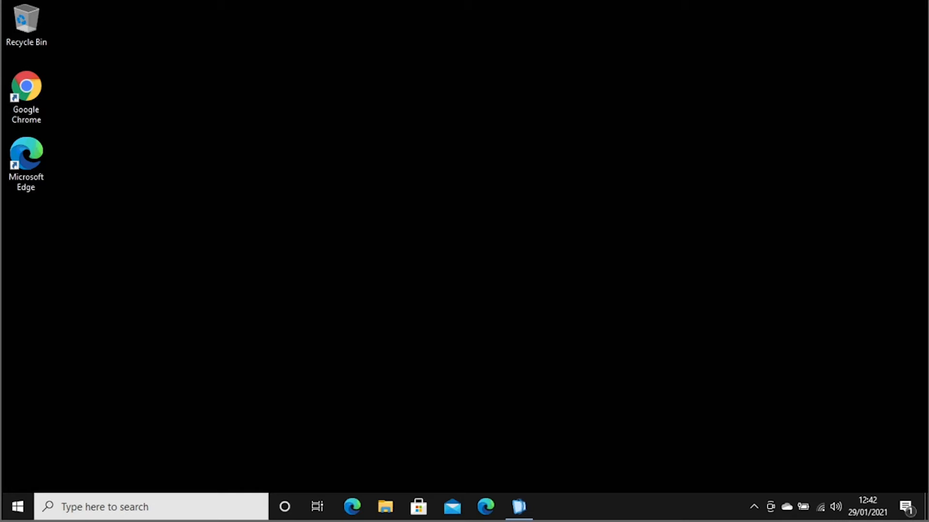
# - Search the Store for "upgrade" and bring up the Upgrade to Windows 10 Pro page
pyautogui.click(420, 507)
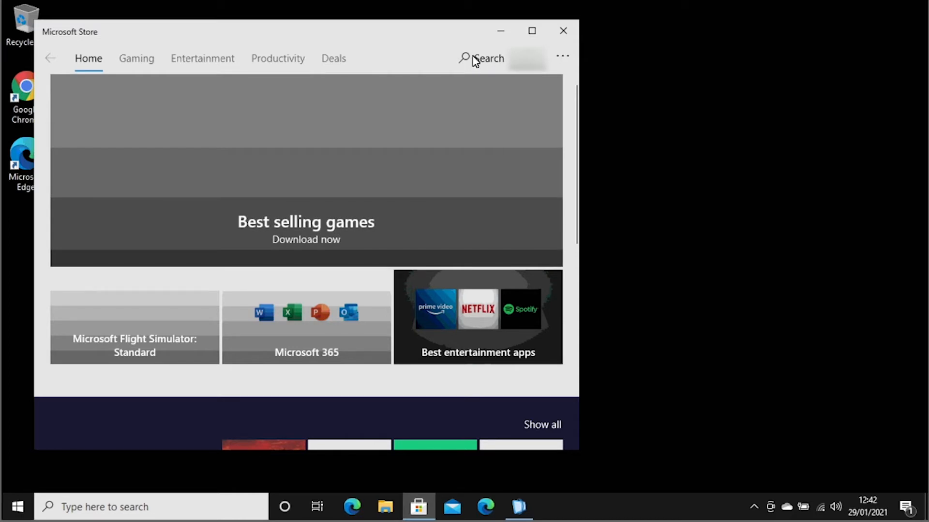
pyautogui.click(473, 60)
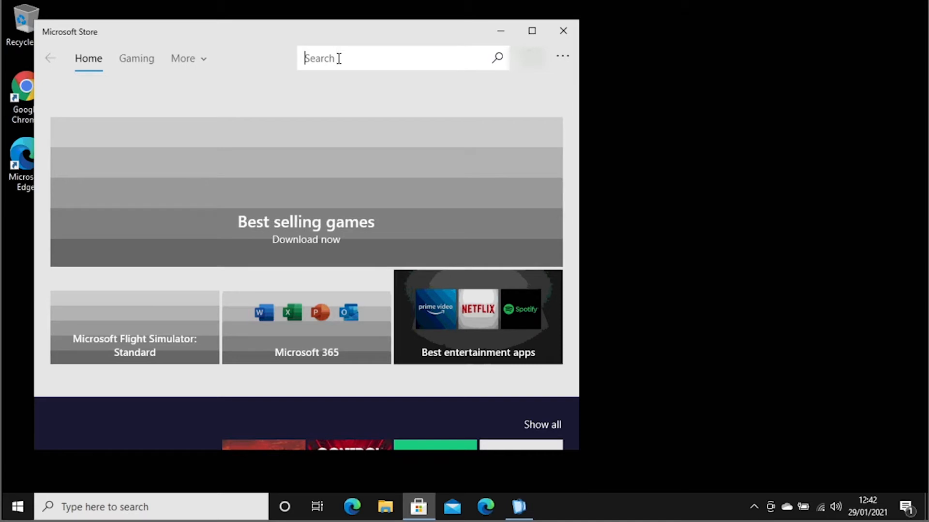
pyautogui.write('upgr')
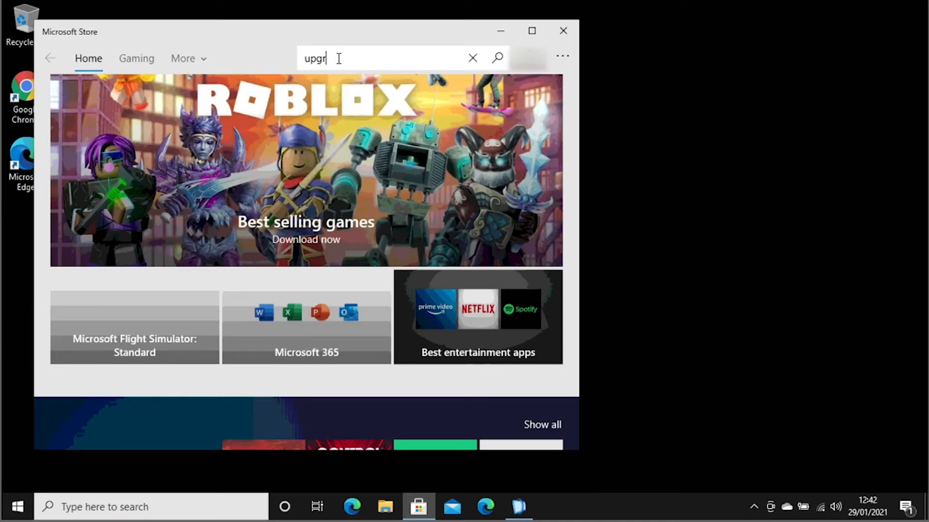
pyautogui.write('ade')
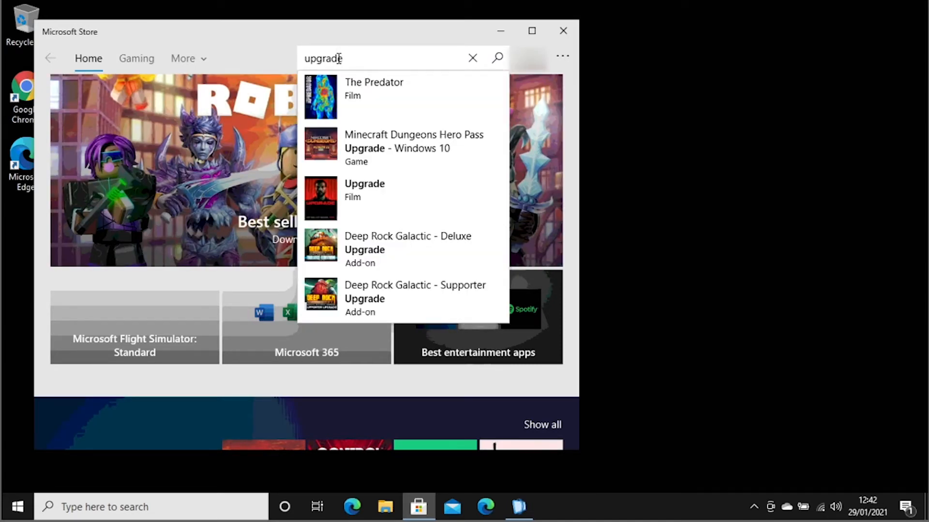
pyautogui.press('Return')
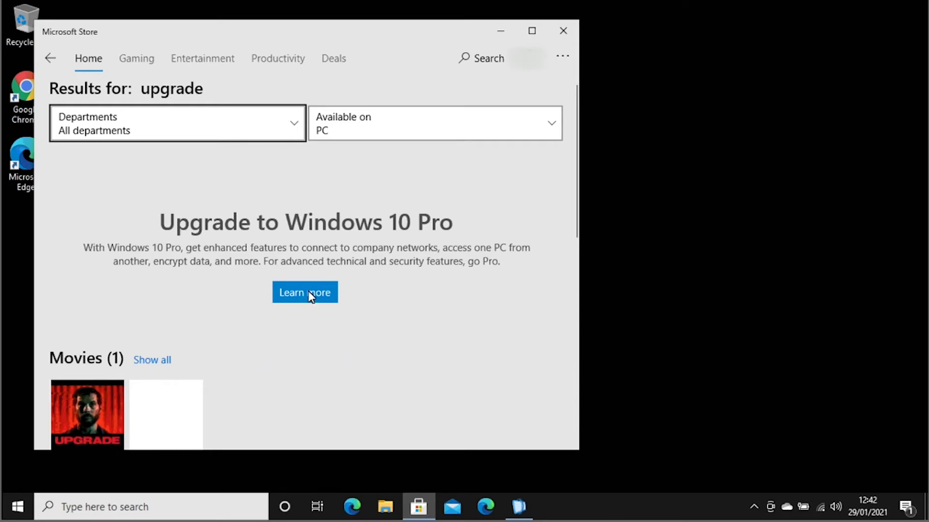
pyautogui.click(318, 300)
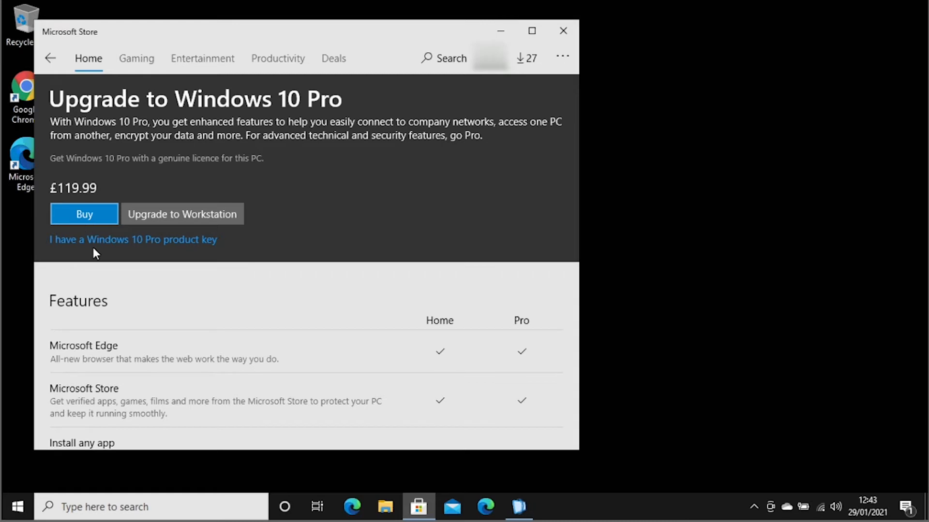
# - Choose Buy for Windows 10 Pro and submit the Microsoft account password
pyautogui.click(87, 215)
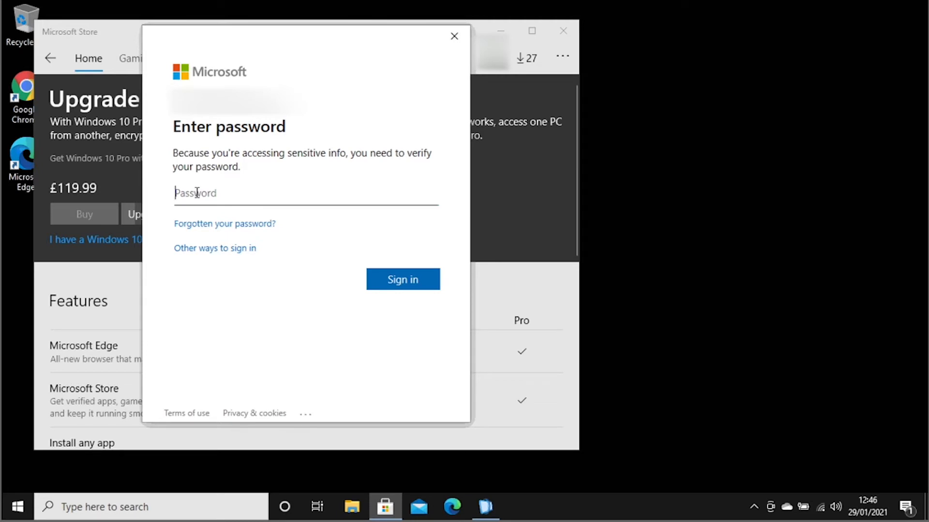
pyautogui.write('••••')
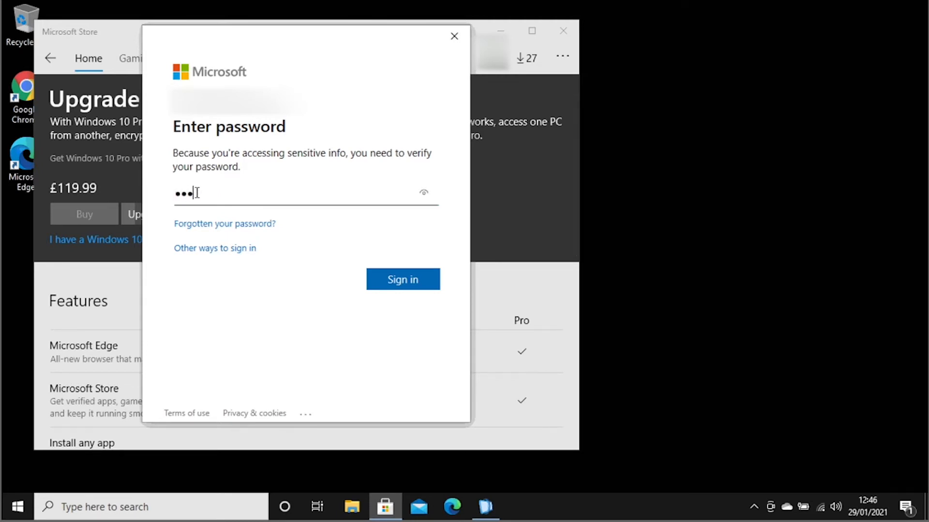
pyautogui.write('•••••••••')
pyautogui.write('••••••••')
pyautogui.press('Return')
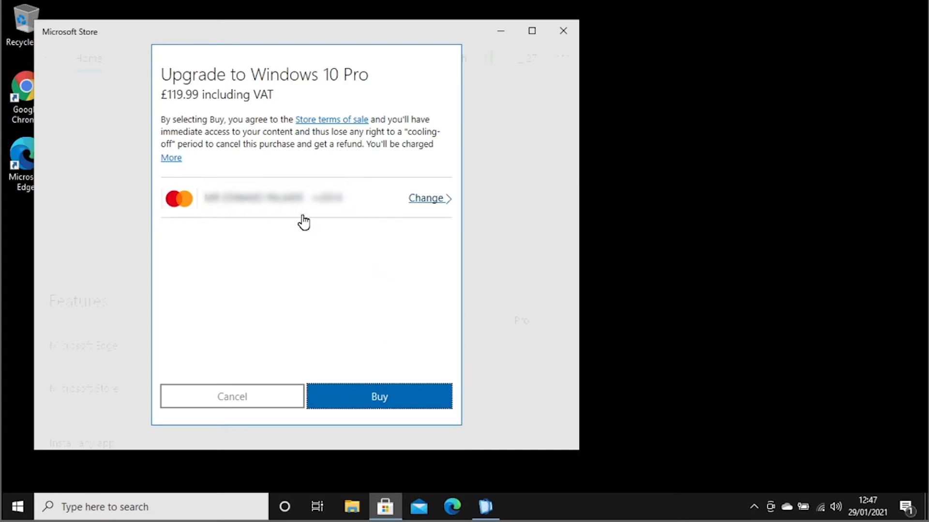
# - Confirm the £119.99 Windows 10 Pro purchase with the saved card
pyautogui.click(378, 405)
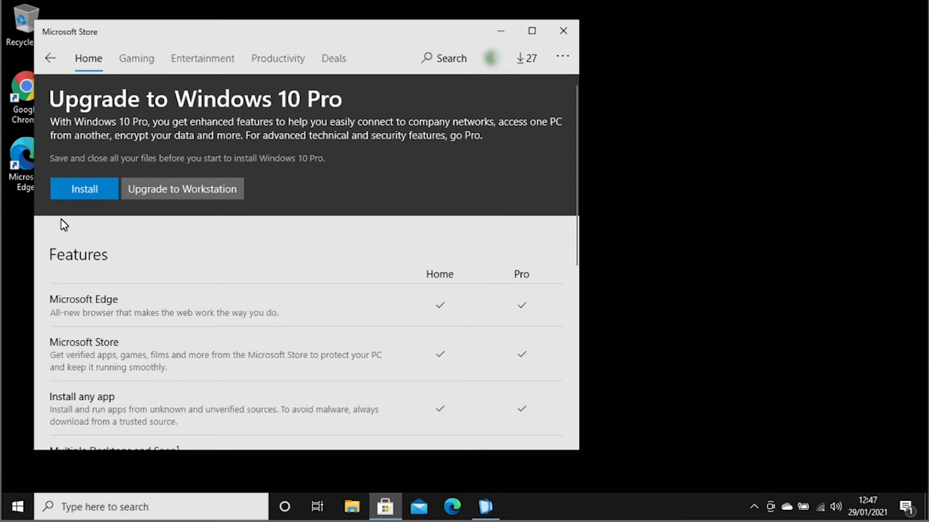
# - Start the Windows 10 Pro install, confirming all files are saved
pyautogui.click(85, 189)
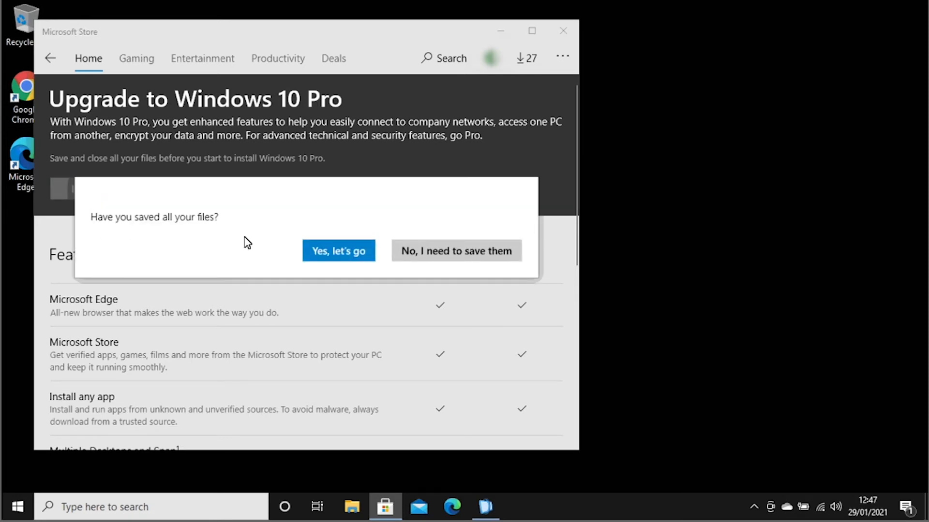
pyautogui.click(350, 255)
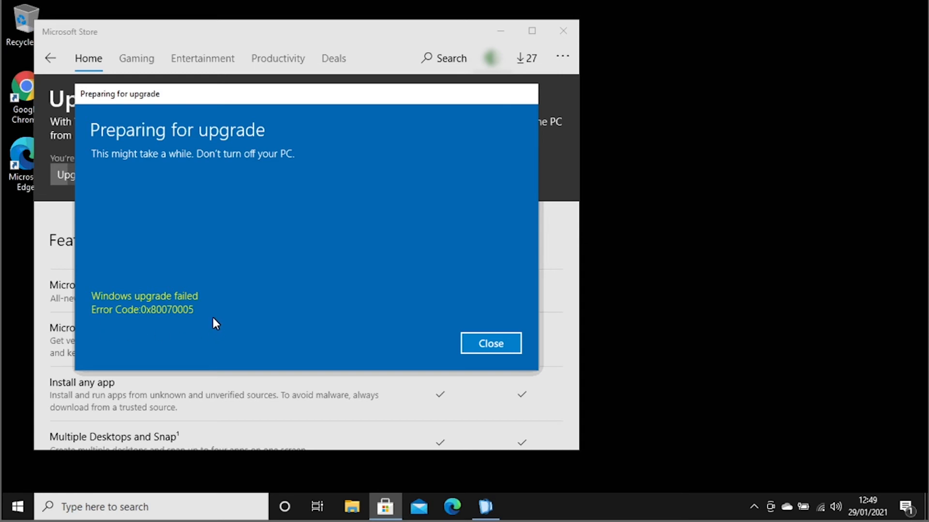
# - Dismiss the upgrade failure notice and restart the PC from Start's power options
pyautogui.click(490, 343)
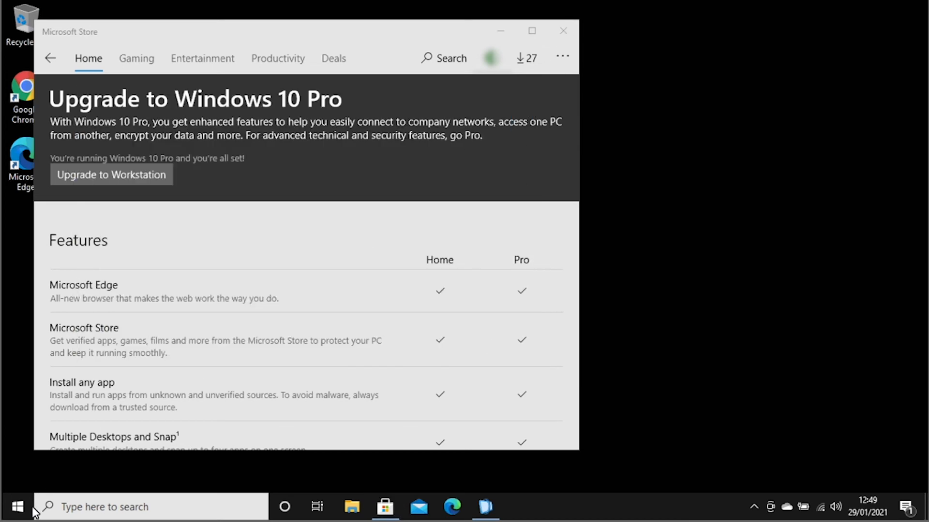
pyautogui.click(16, 509)
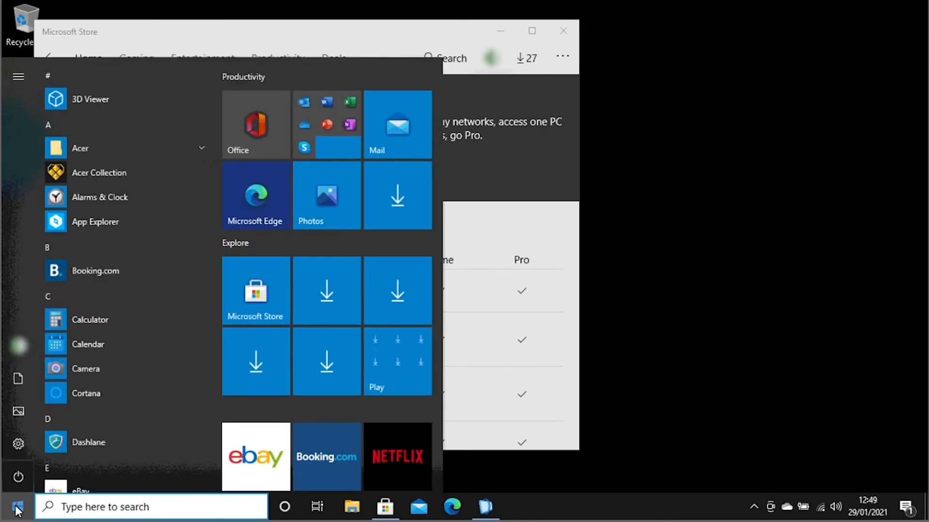
pyautogui.click(17, 477)
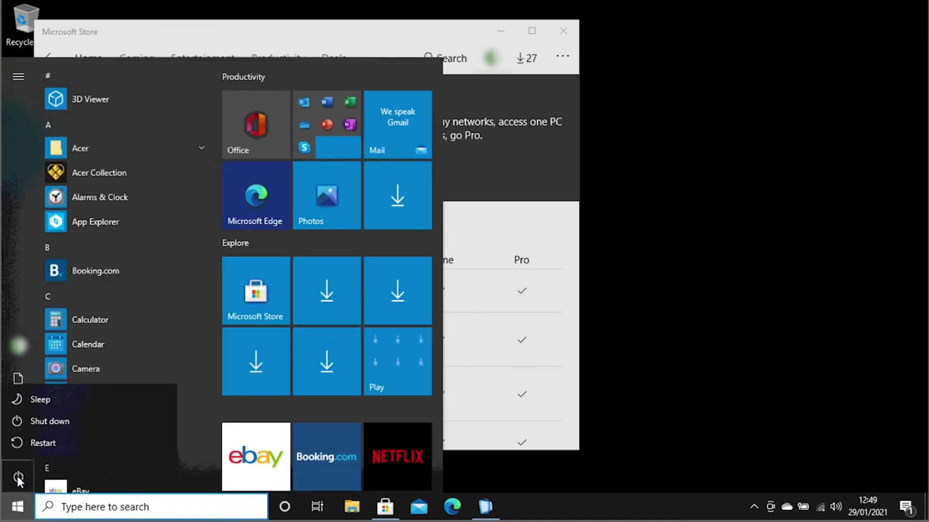
pyautogui.click(39, 442)
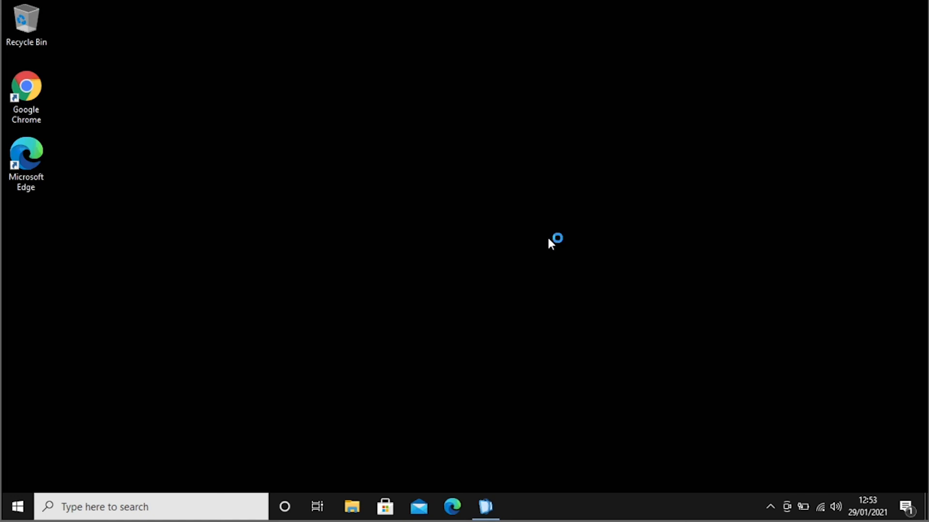
# - View This PC's Properties from File Explorer to confirm the Windows 10 Pro edition
pyautogui.click(353, 507)
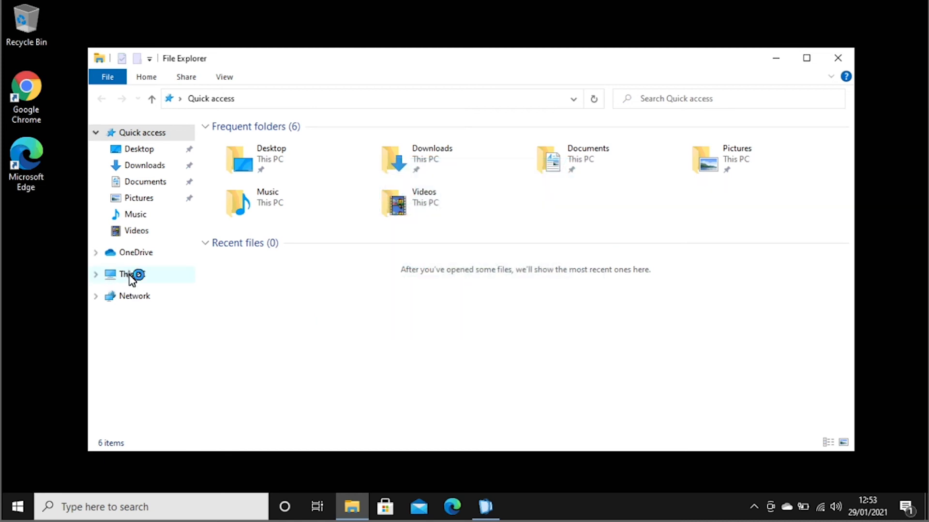
pyautogui.rightClick(131, 280)
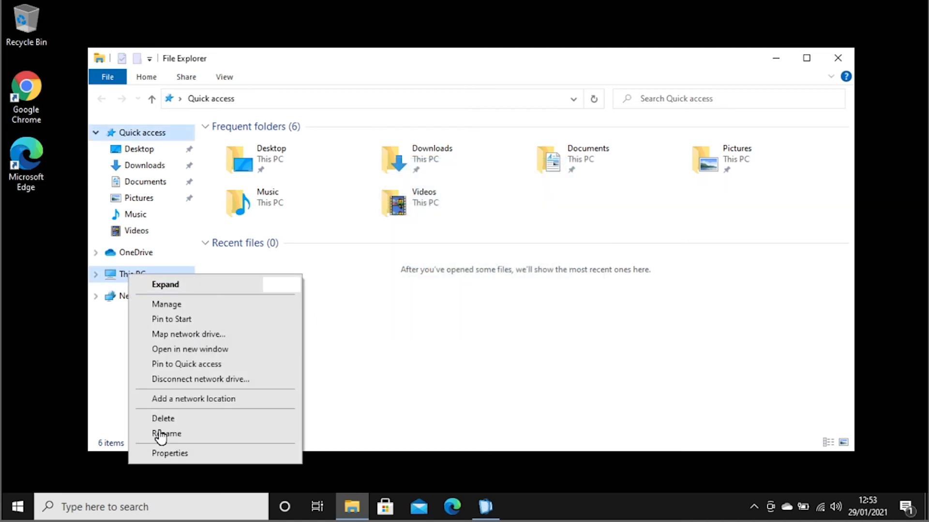
pyautogui.click(168, 458)
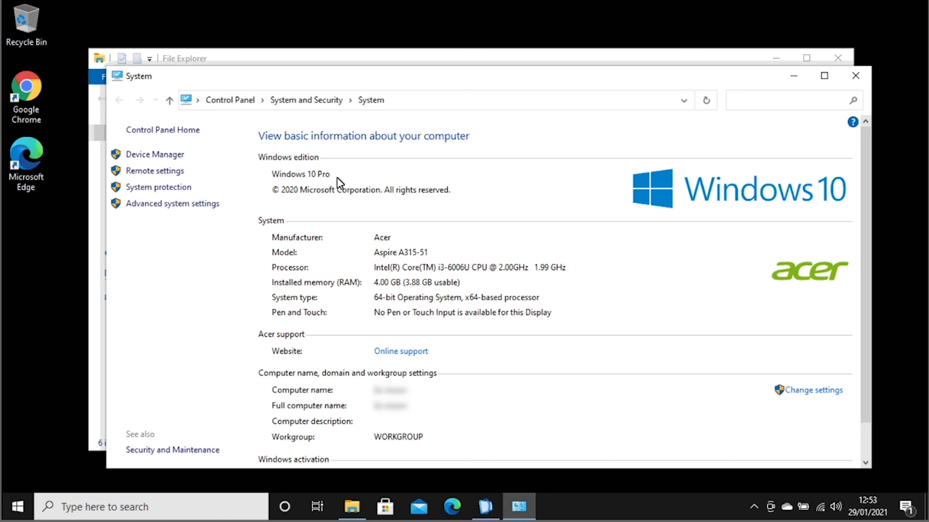
pyautogui.scroll(-1, 528, 302)
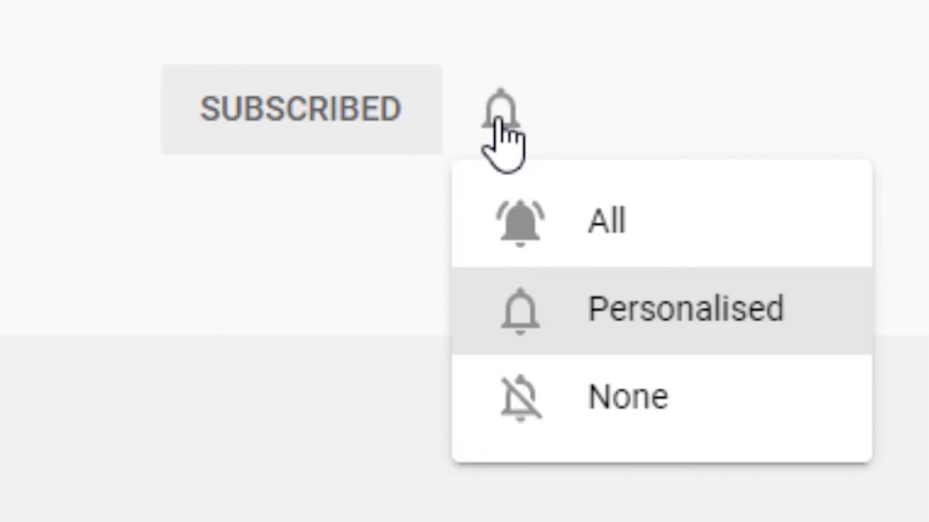
# - Choose All notifications for the subscribed YouTube channel
pyautogui.click(533, 239)
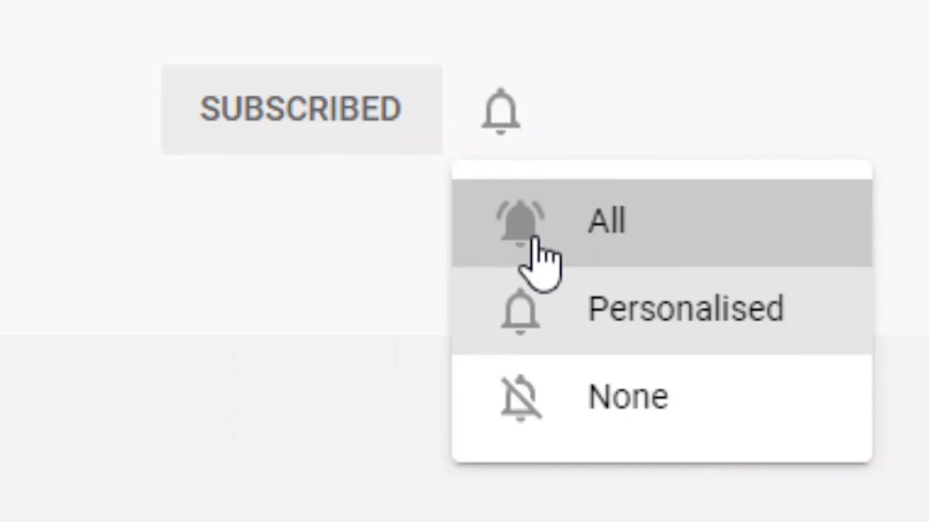